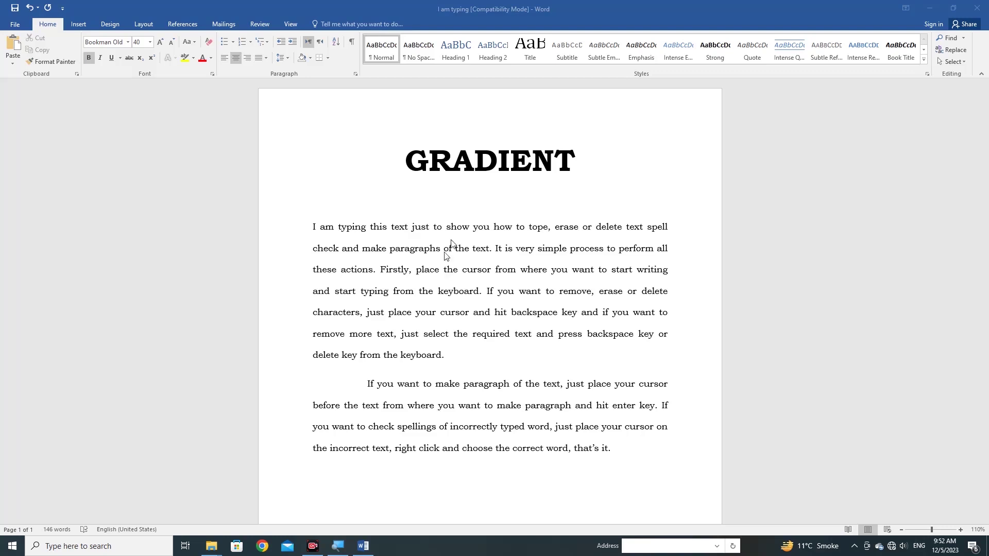
Step: Insert one blank line between the GRADIENT heading and the first body paragraph
{"action": "left_click", "coordinate": [516, 165]}
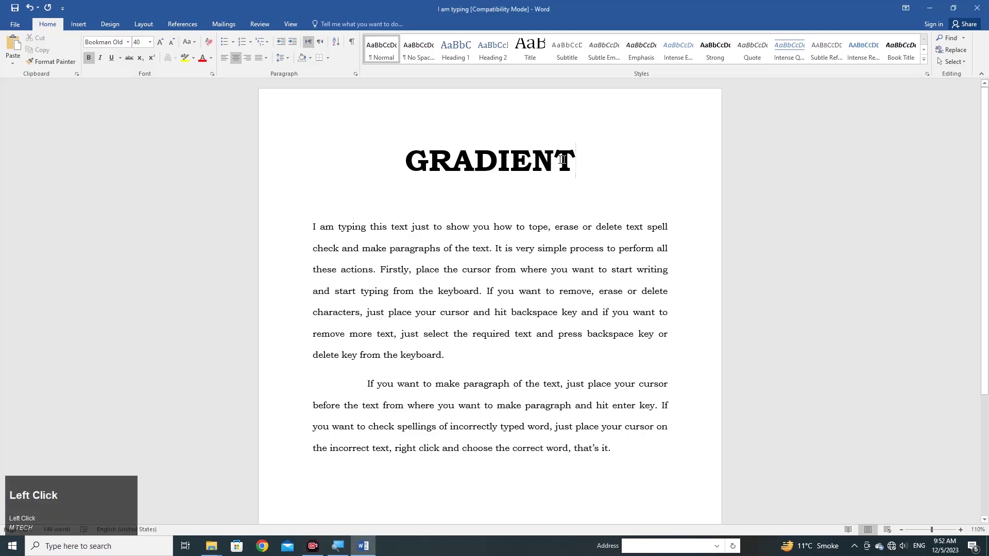
{"action": "left_click_drag", "start_coordinate": [575, 164], "coordinate": [474, 175]}
{"action": "left_click", "coordinate": [474, 178]}
{"action": "key", "text": "Return"}
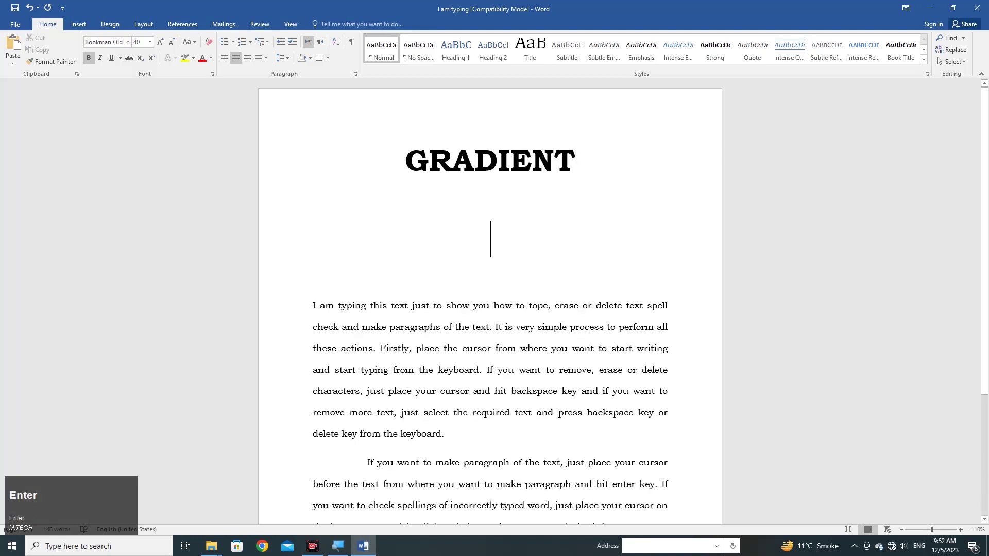
{"action": "key", "text": "Return"}
{"action": "key", "text": "Return"}
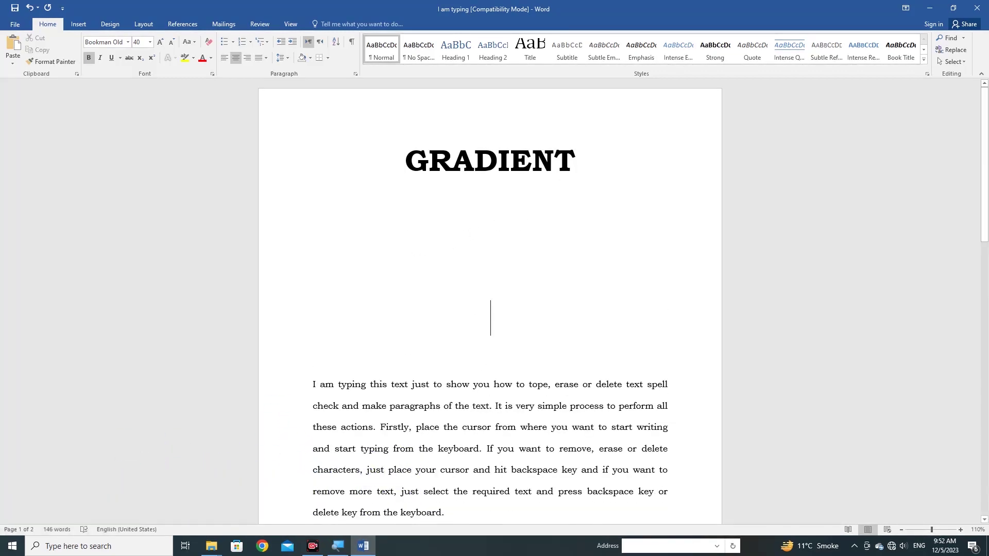
{"action": "key", "text": "BackSpace"}
{"action": "key", "text": "BackSpace"}
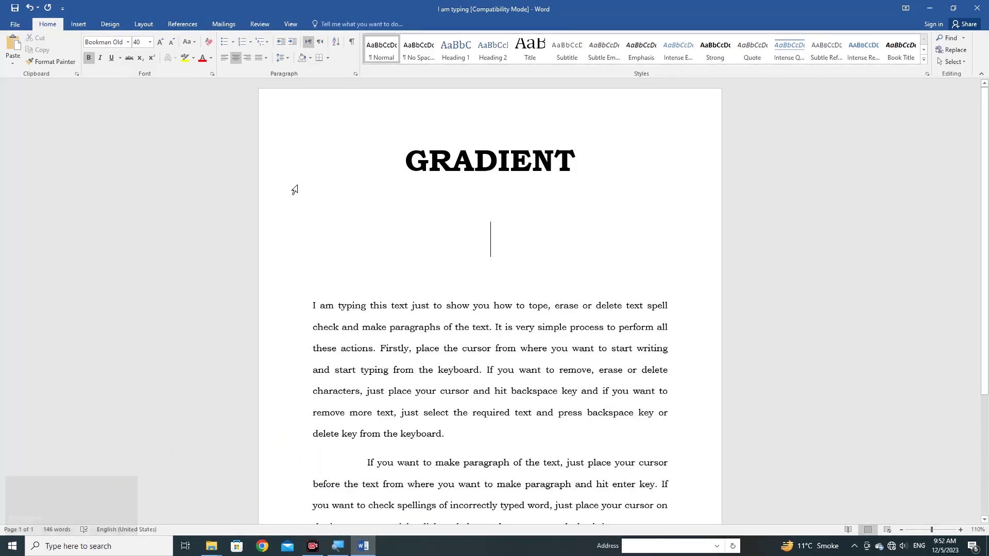
Step: Draw a flowchart terminator shape about 5.34" wide and 0.93" high between the GRADIENT heading and the first paragraph
{"action": "left_click", "coordinate": [81, 26]}
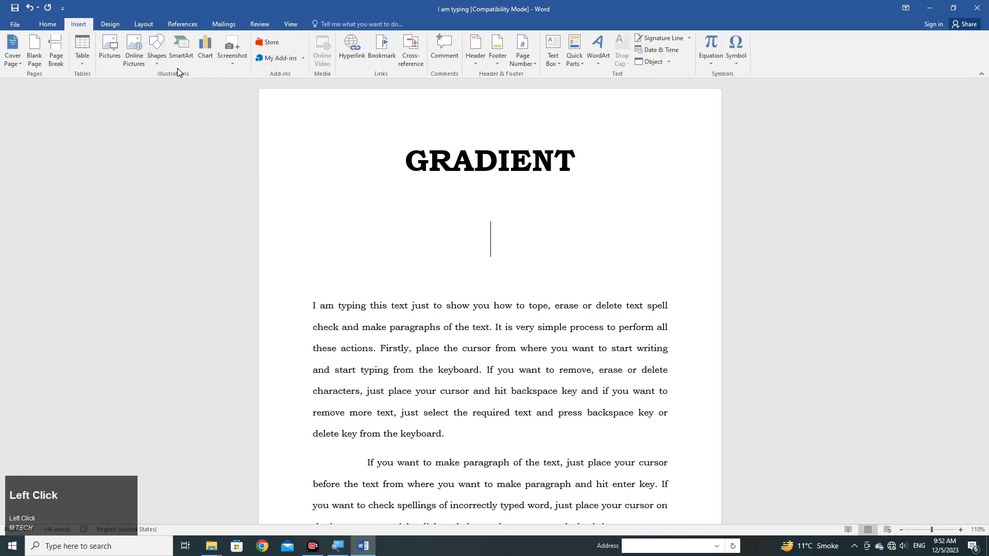
{"action": "left_click", "coordinate": [156, 51]}
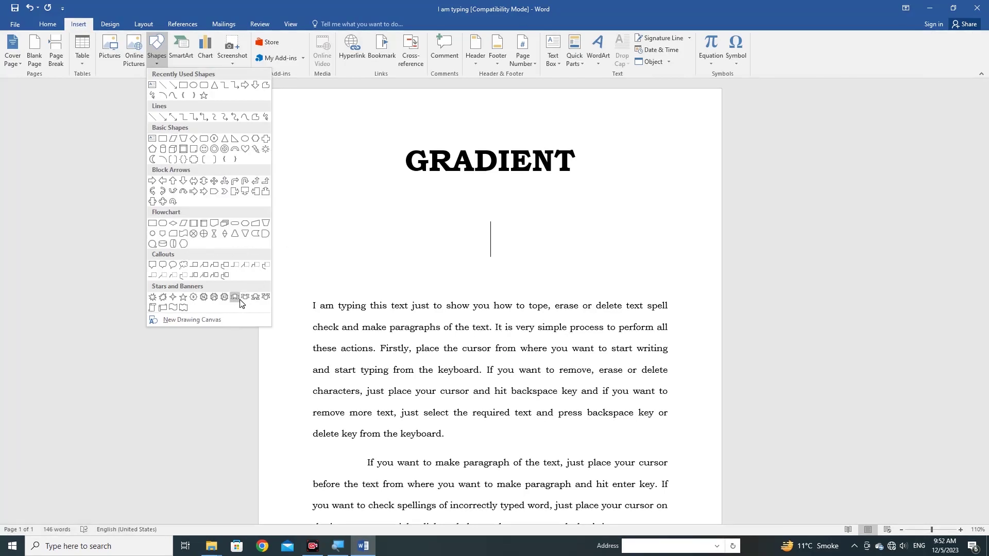
{"action": "left_click", "coordinate": [235, 225]}
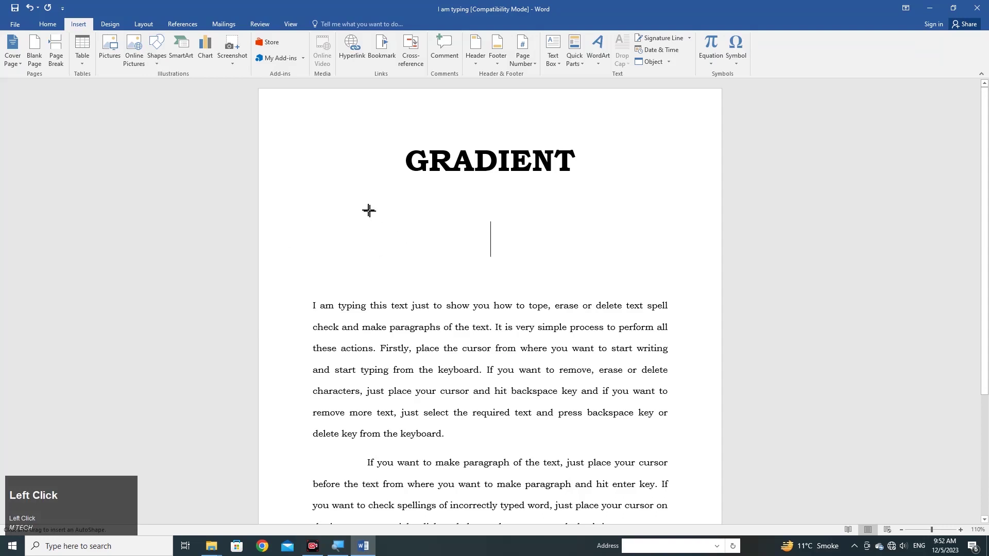
{"action": "left_click_drag", "start_coordinate": [351, 209], "coordinate": [642, 258]}
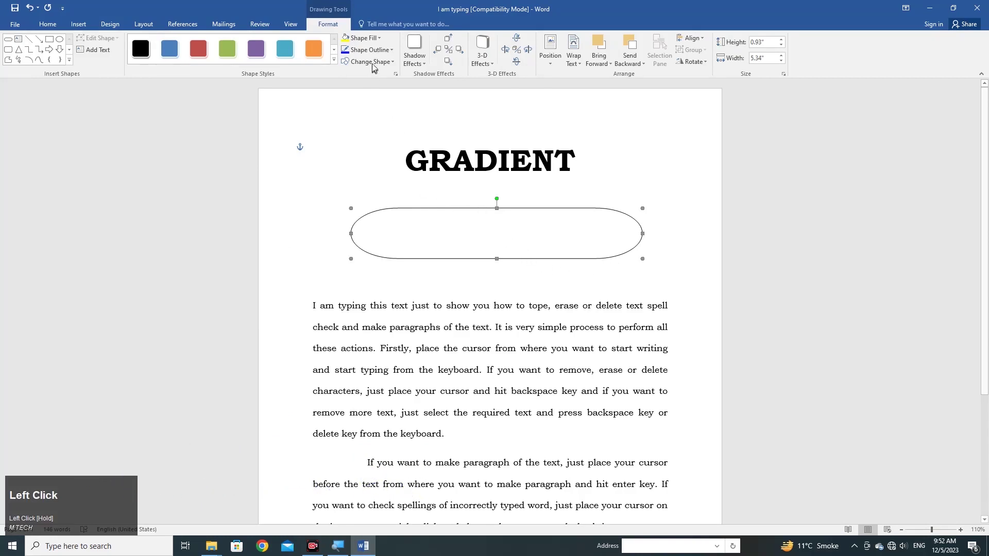
Step: Fill the terminator shape with a two-color gradient using light orange as Color 1 and dark blue as Color 2
{"action": "left_click", "coordinate": [369, 40]}
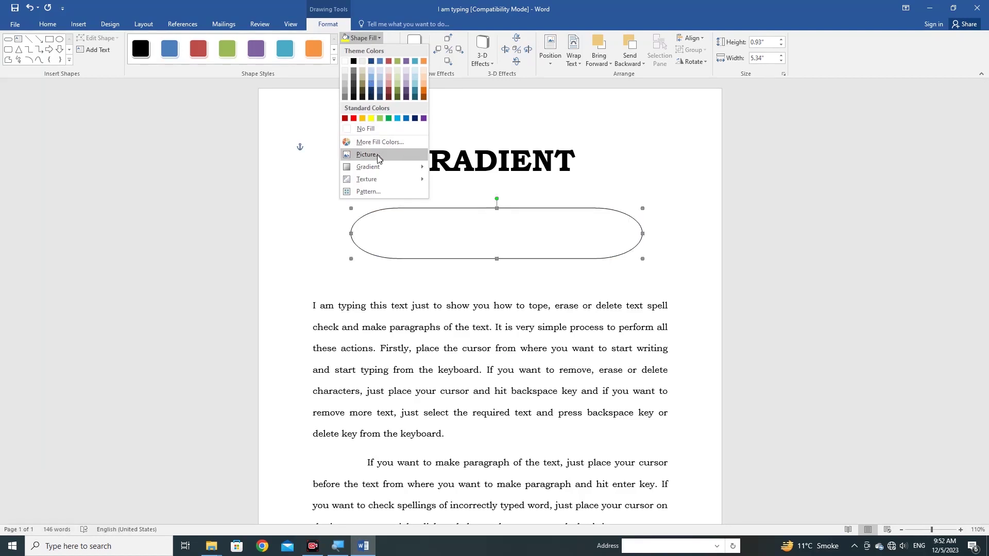
{"action": "mouse_move", "coordinate": [382, 167]}
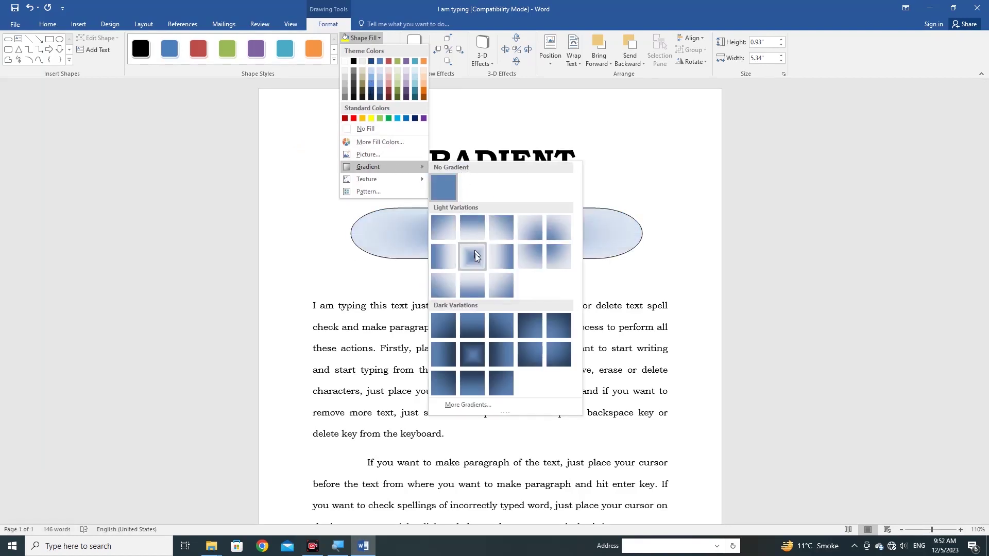
{"action": "left_click", "coordinate": [468, 406]}
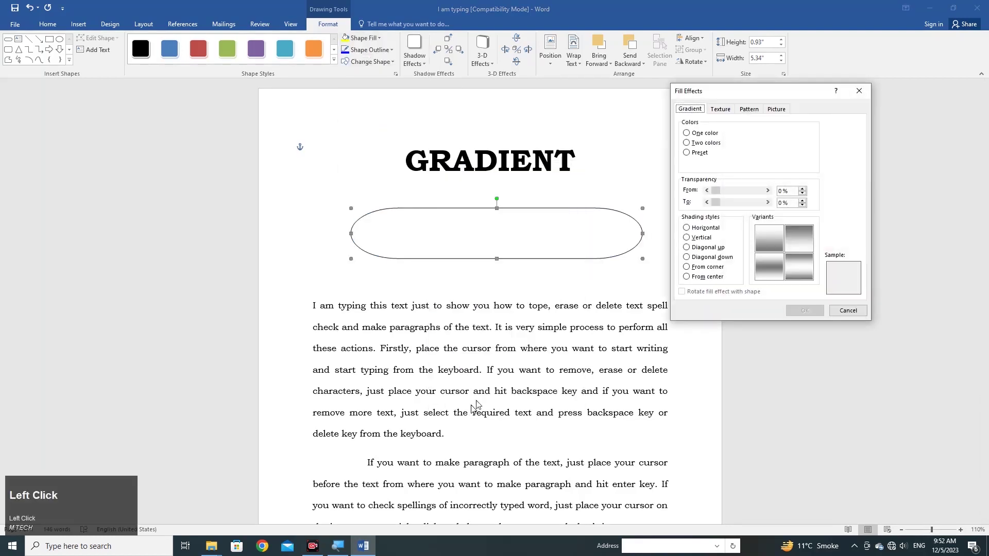
{"action": "left_click", "coordinate": [687, 143]}
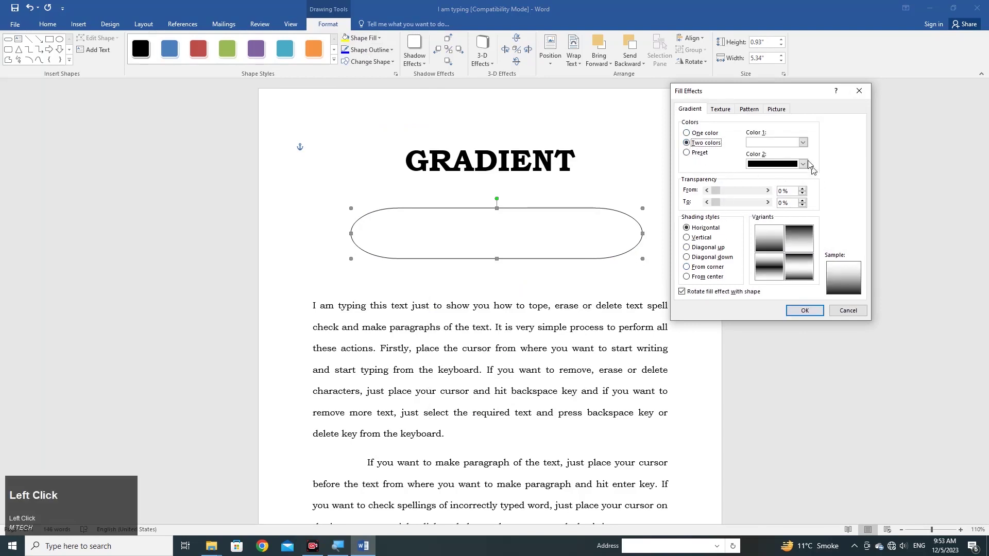
{"action": "left_click", "coordinate": [802, 142]}
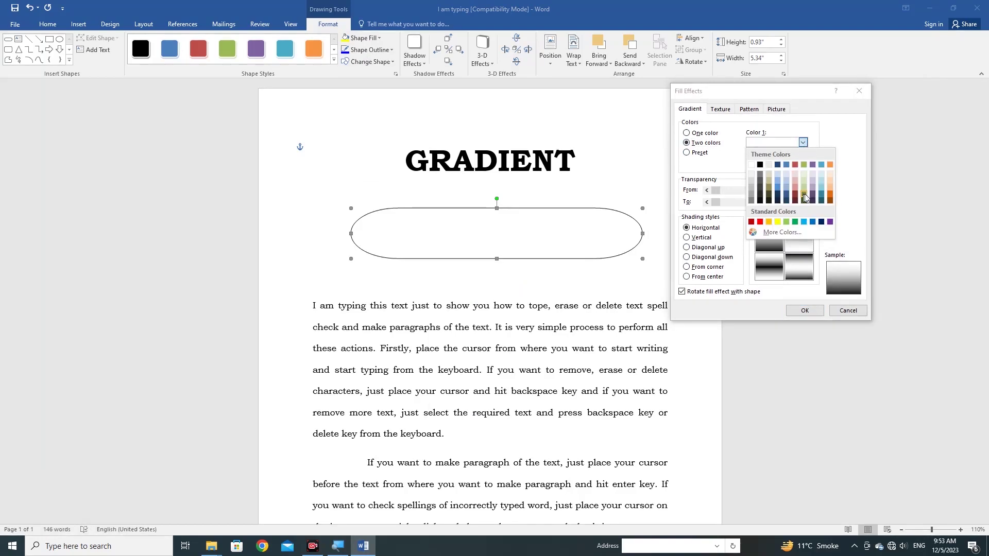
{"action": "left_click", "coordinate": [830, 191]}
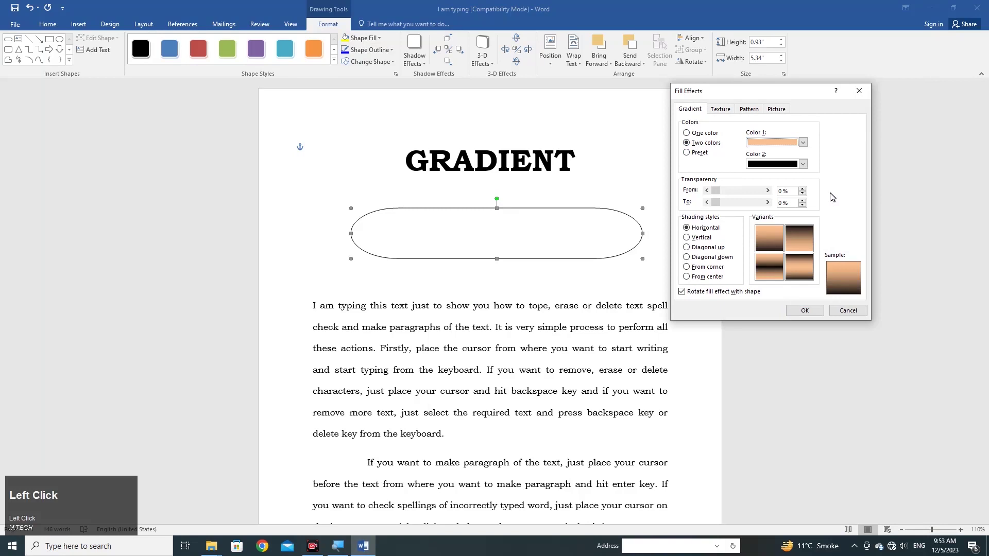
{"action": "left_click", "coordinate": [802, 165]}
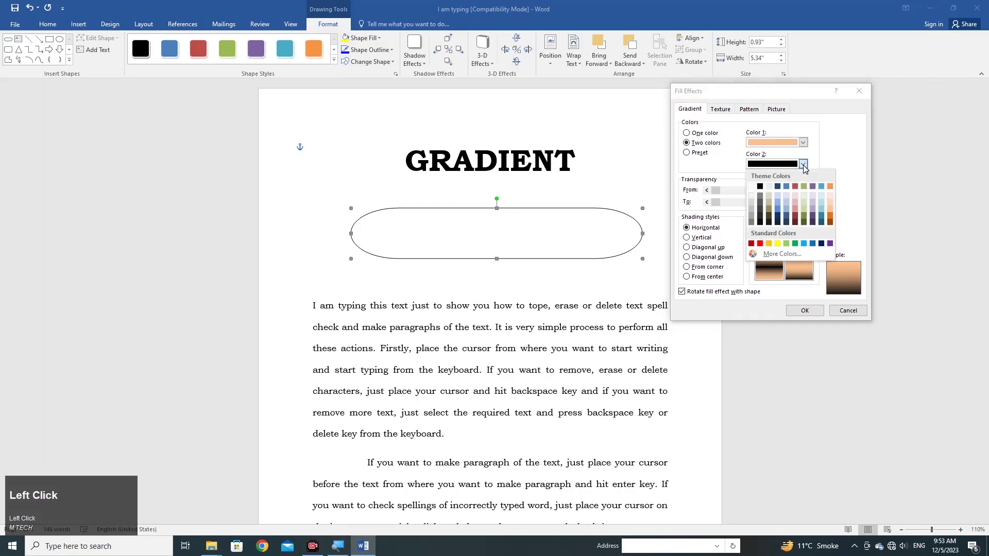
{"action": "left_click", "coordinate": [787, 215]}
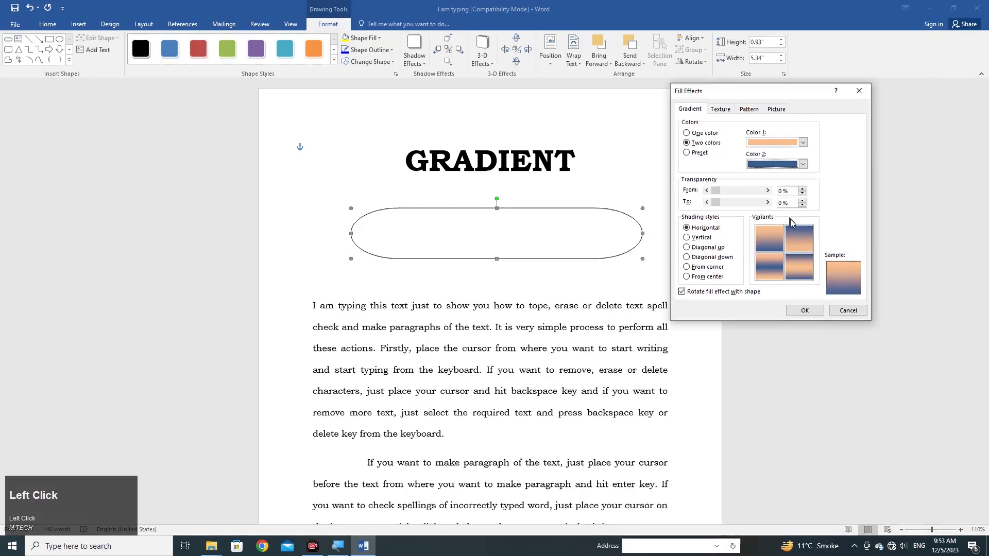
{"action": "left_click", "coordinate": [805, 310]}
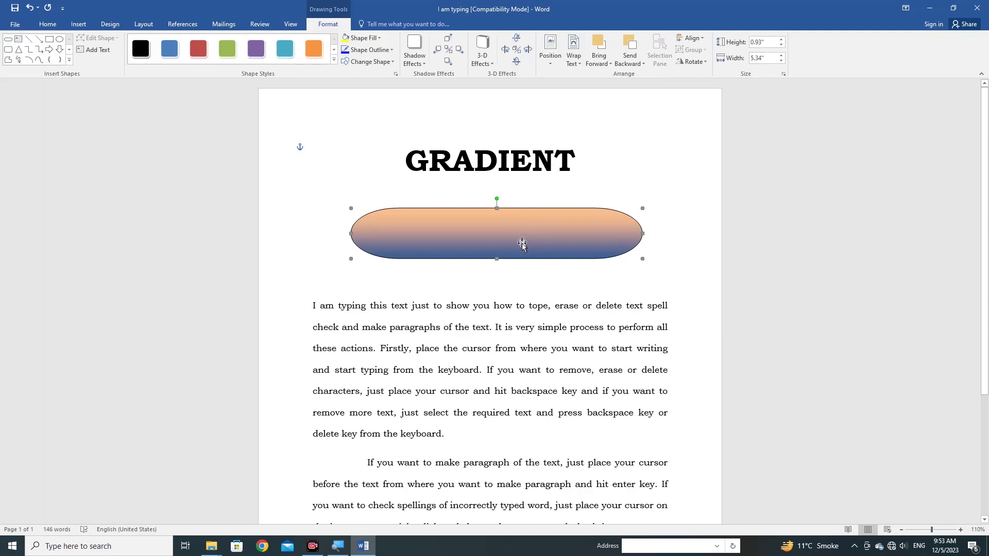
{"action": "left_click", "coordinate": [569, 261]}
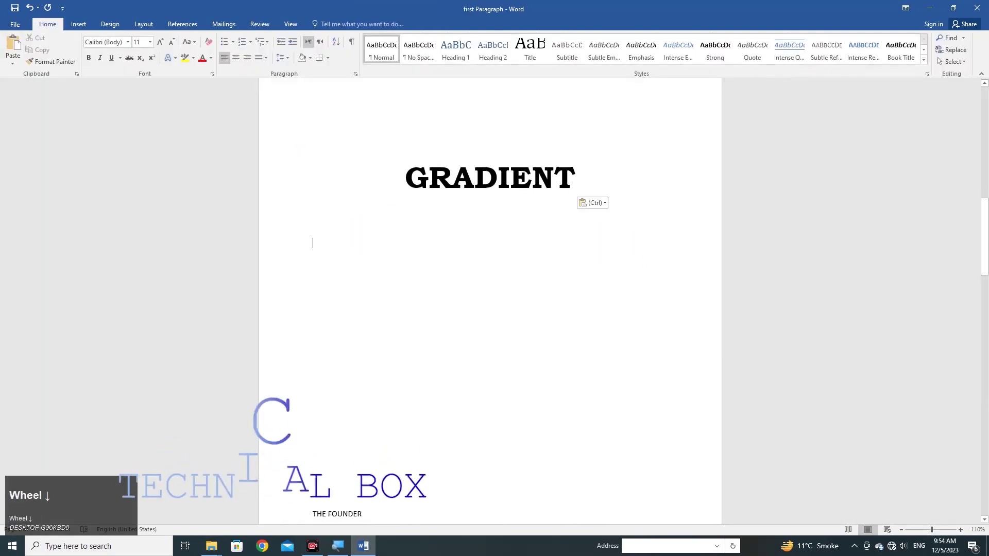
Step: In the first Paragraph document, insert blank lines above the GRADIENT heading to move it lower on the page
{"action": "scroll", "coordinate": [563, 243], "scroll_direction": "up", "scroll_amount": 1}
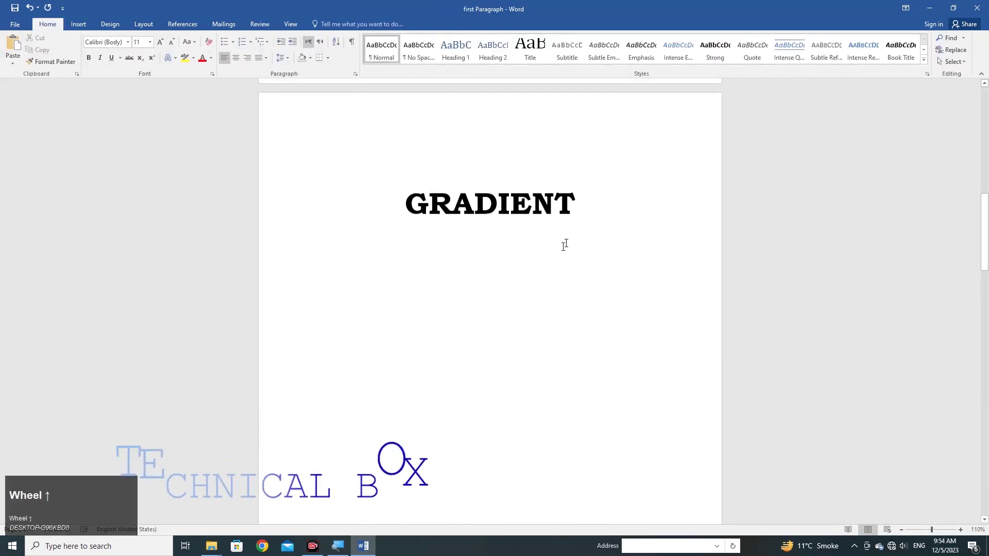
{"action": "key", "text": "Return"}
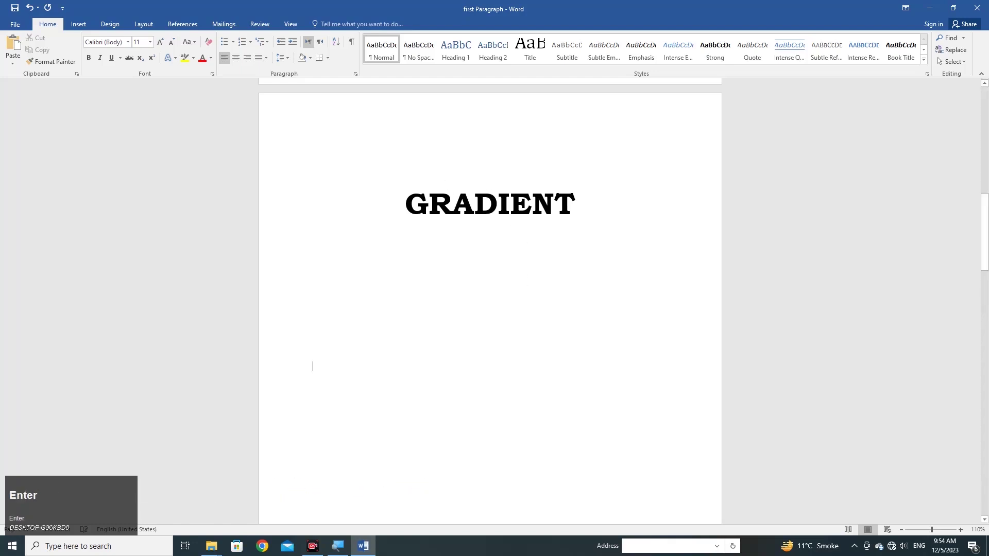
{"action": "left_click", "coordinate": [312, 170]}
{"action": "key", "text": "Return"}
{"action": "key", "text": "Return"}
{"action": "key", "text": "Return"}
{"action": "key", "text": "Return"}
{"action": "key", "text": "Return"}
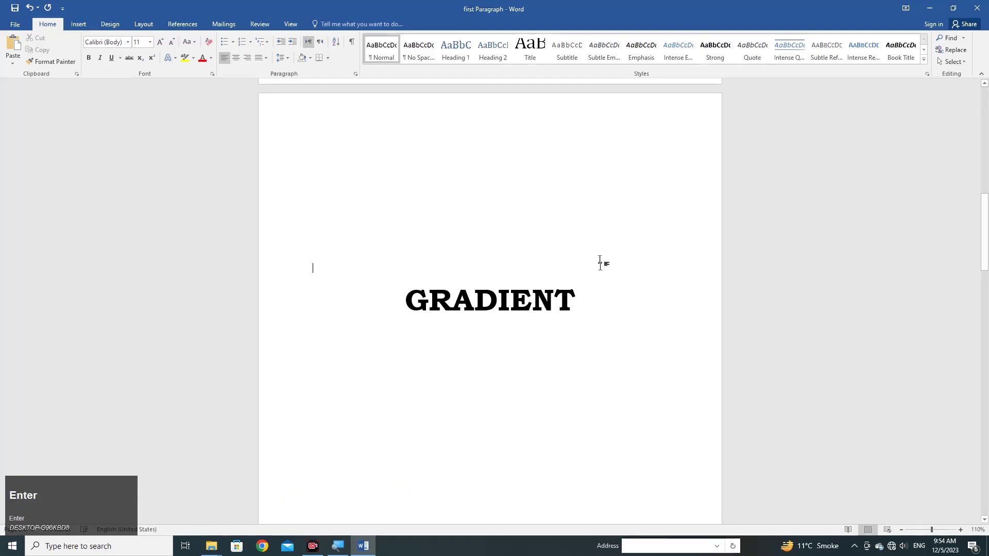
Step: Apply a gradient text fill to the GRADIENT heading and move its second gradient stop to 46%
{"action": "left_click_drag", "start_coordinate": [576, 298], "coordinate": [405, 302]}
{"action": "left_click", "coordinate": [210, 59]}
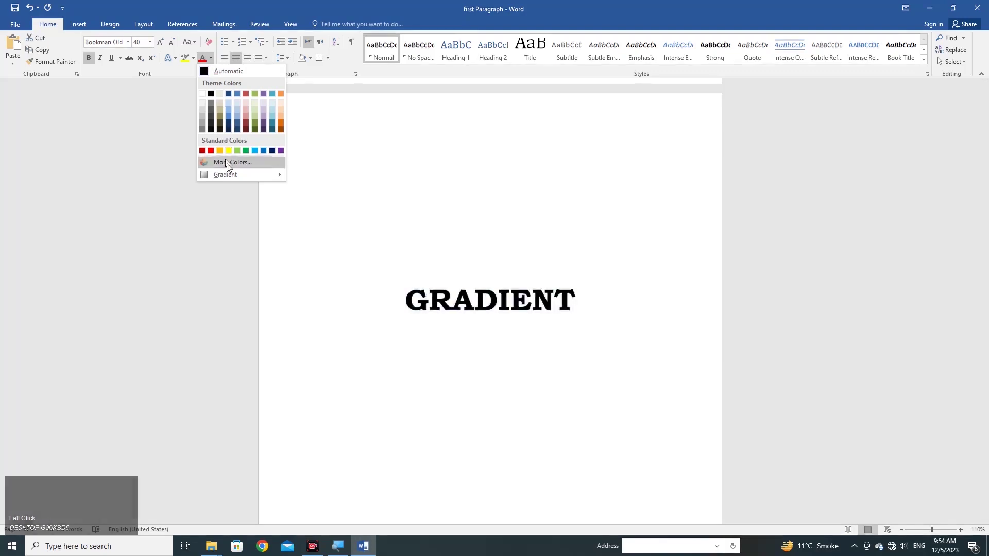
{"action": "mouse_move", "coordinate": [240, 176]}
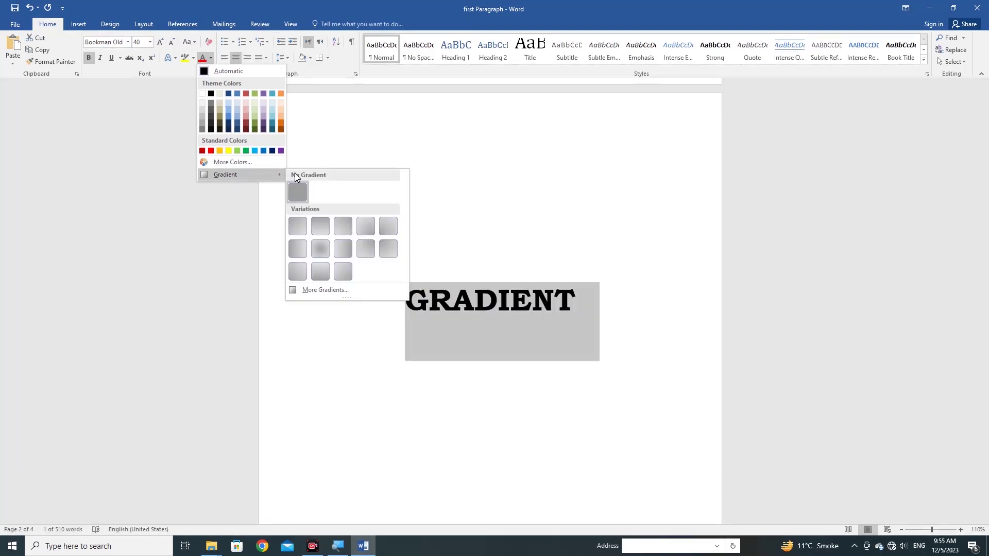
{"action": "left_click", "coordinate": [328, 292]}
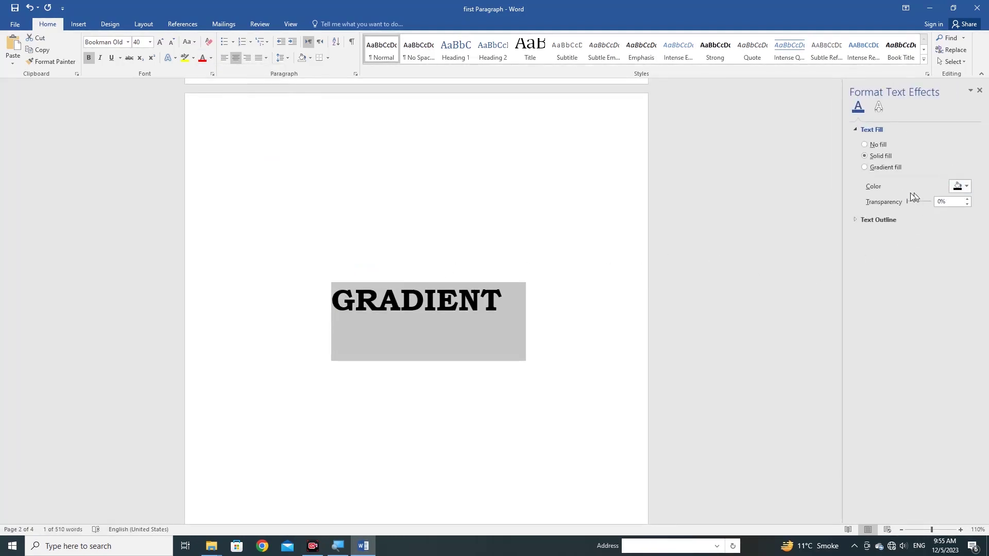
{"action": "left_click", "coordinate": [866, 167]}
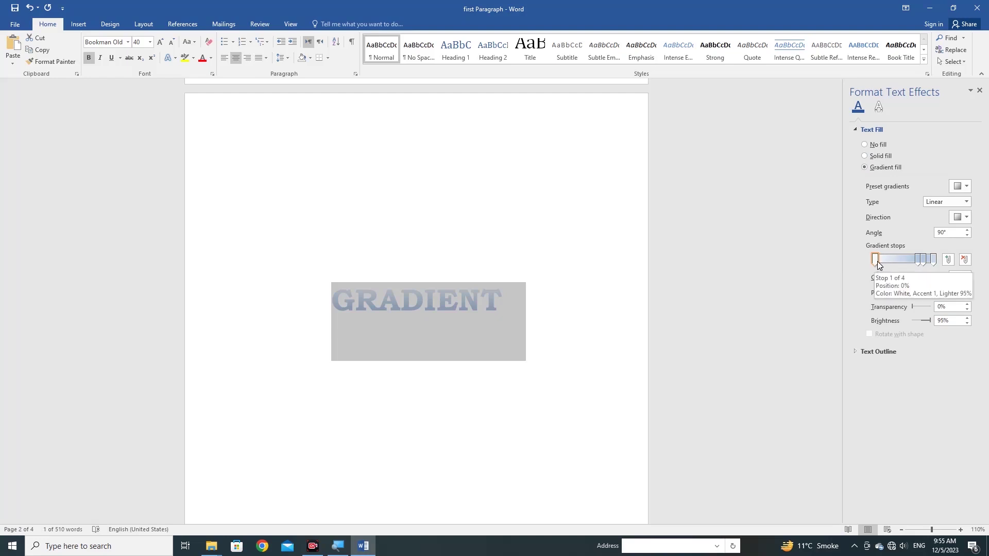
{"action": "left_click_drag", "start_coordinate": [917, 261], "coordinate": [901, 263]}
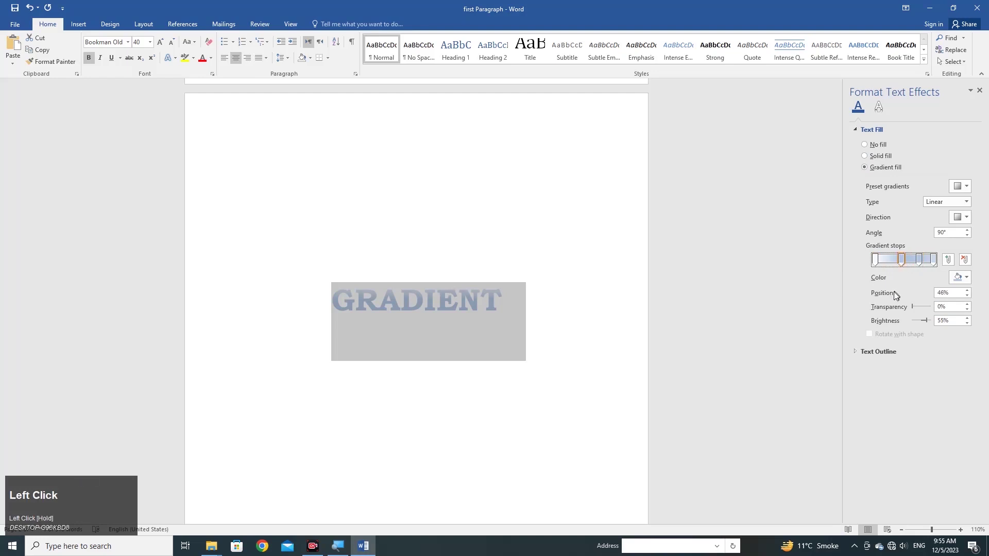
Step: Set the color of the heading's first gradient stop, at 0%, to the 40% lighter theme blue
{"action": "left_click", "coordinate": [876, 261]}
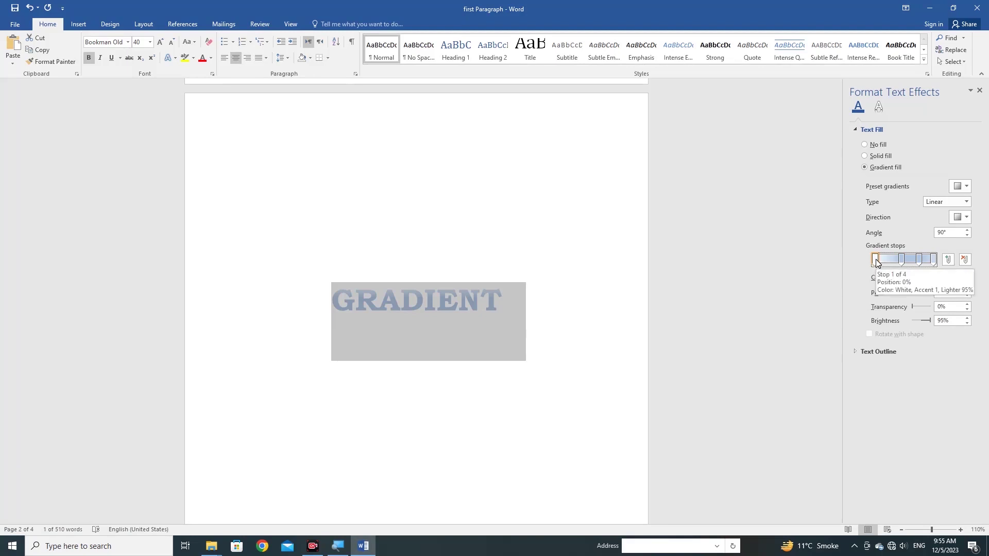
{"action": "left_click", "coordinate": [876, 260]}
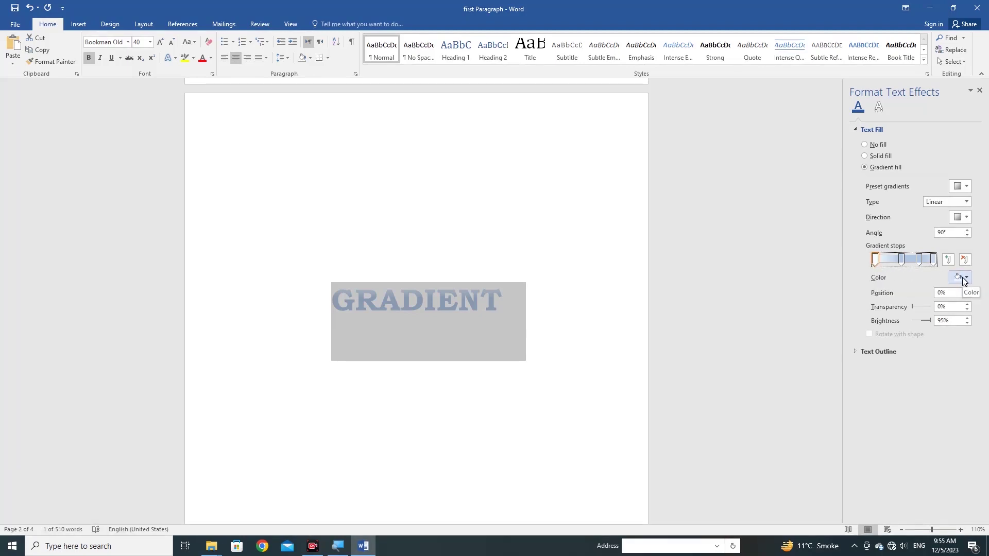
{"action": "left_click", "coordinate": [960, 278]}
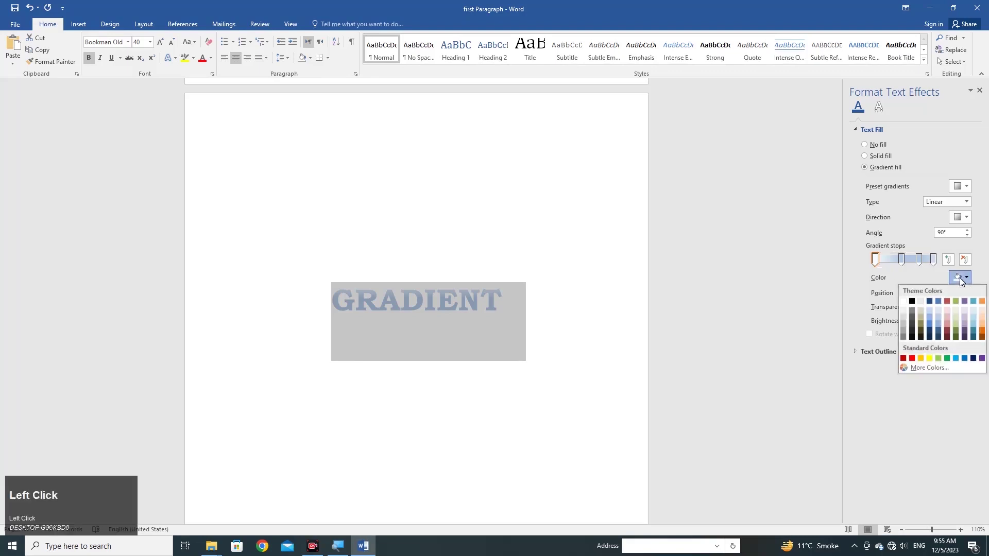
{"action": "left_click", "coordinate": [930, 323]}
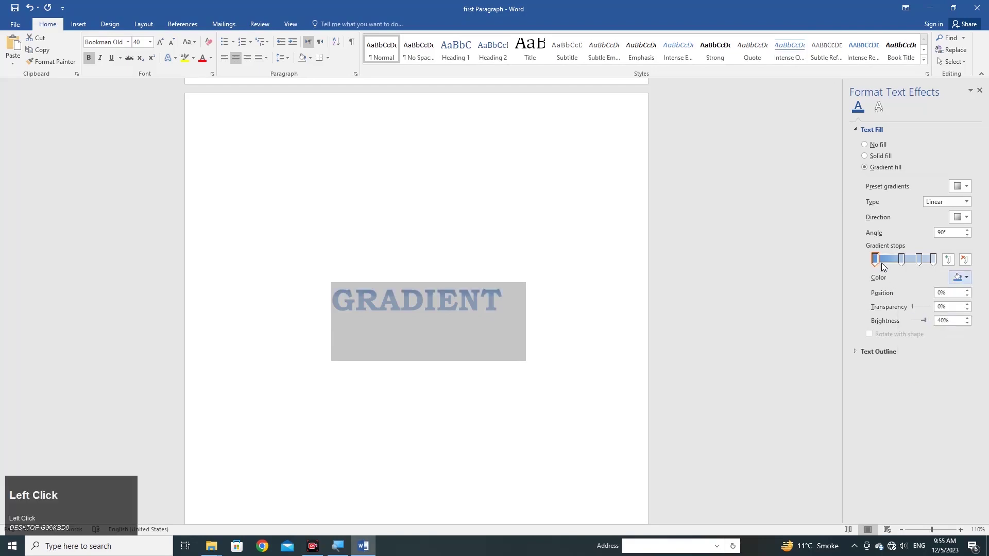
Step: Set the color of the heading's last gradient stop, at 100%, to standard purple and deselect the text
{"action": "left_click", "coordinate": [902, 262]}
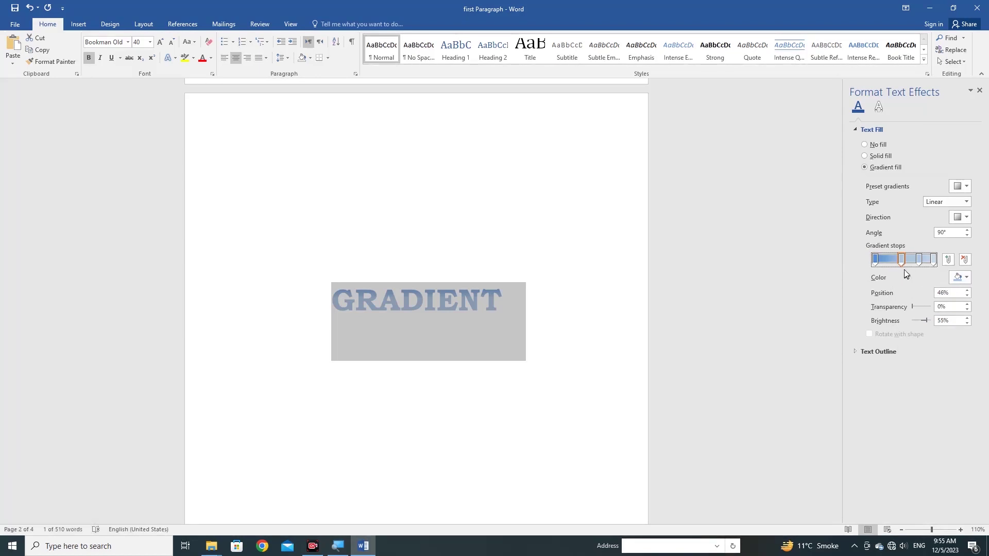
{"action": "left_click", "coordinate": [933, 261]}
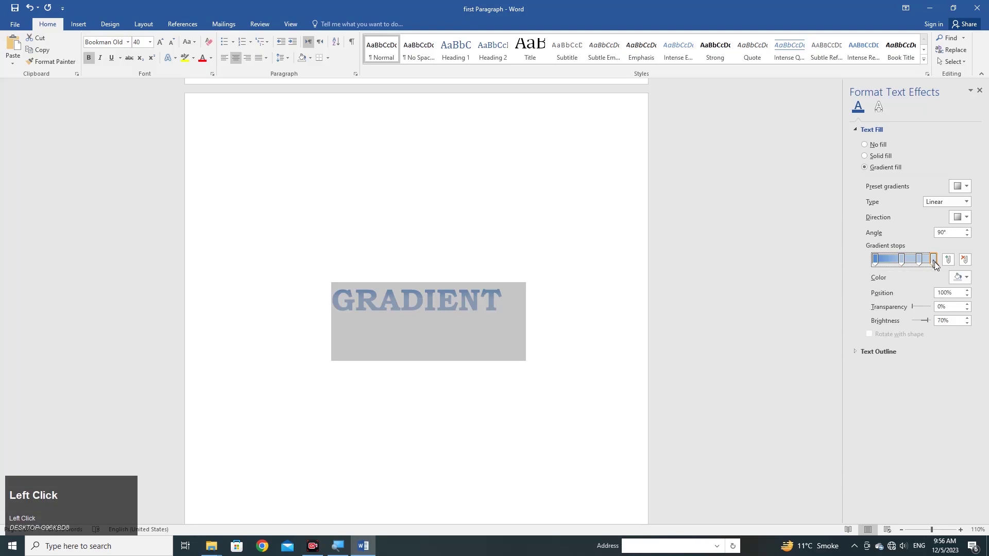
{"action": "left_click", "coordinate": [964, 278]}
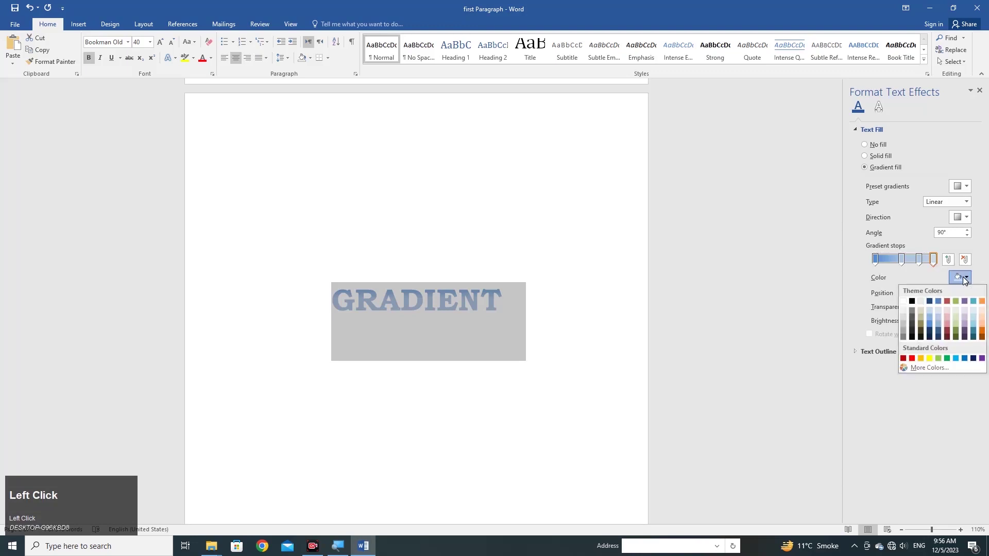
{"action": "left_click", "coordinate": [982, 359]}
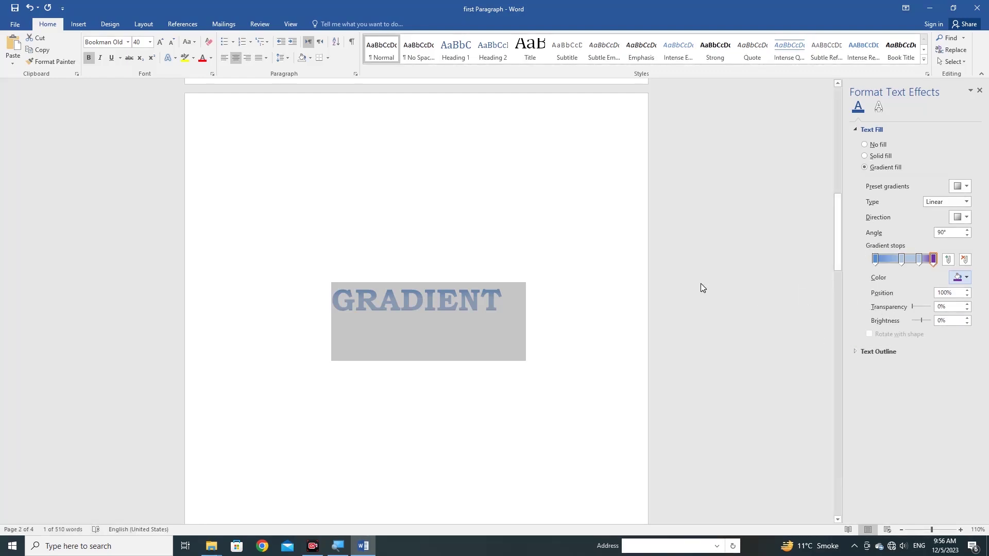
{"action": "left_click", "coordinate": [592, 297]}
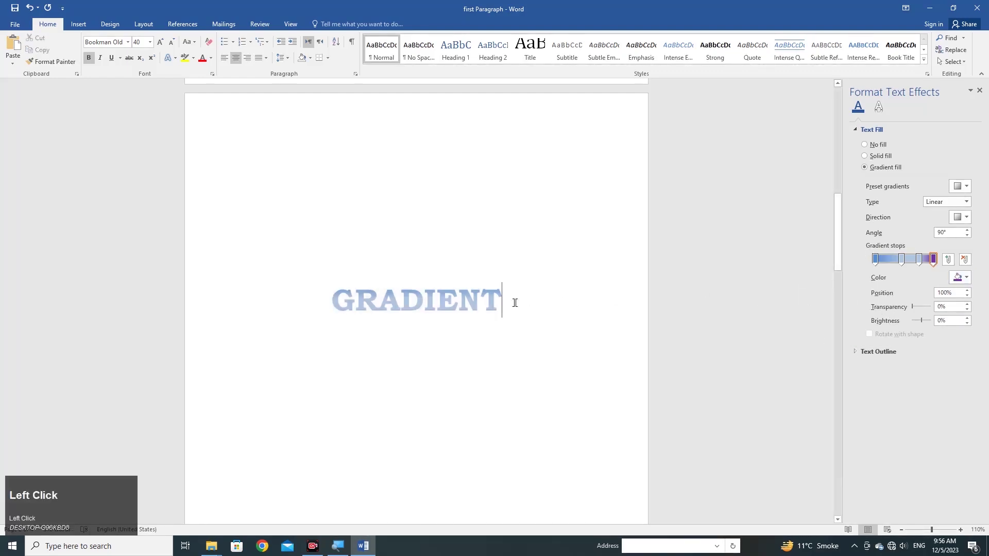
Step: Select the GRADIENT heading and delete its two middle gradient stops, at 76% and 46%
{"action": "left_click_drag", "start_coordinate": [514, 302], "coordinate": [332, 303]}
{"action": "left_click", "coordinate": [919, 261]}
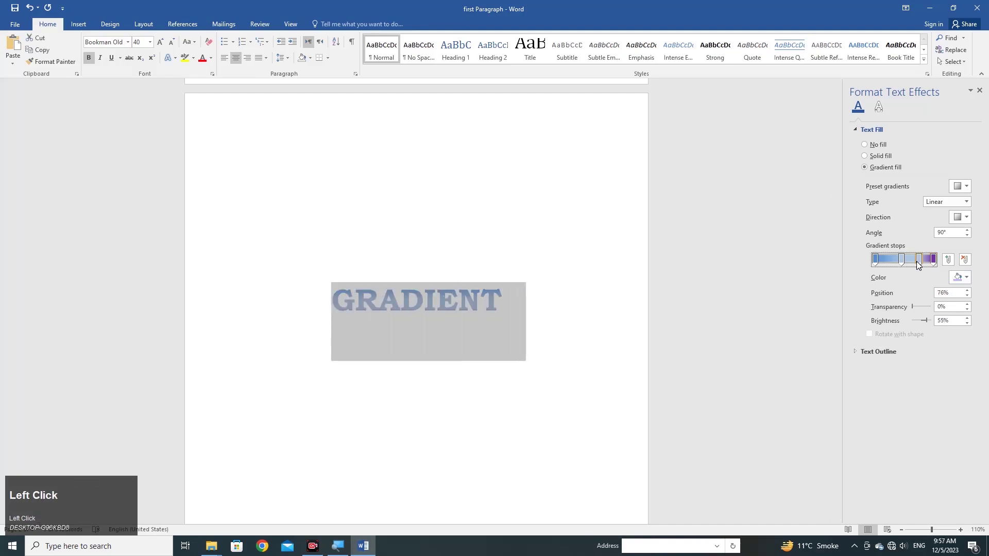
{"action": "key", "text": "Delete"}
{"action": "left_click", "coordinate": [901, 260]}
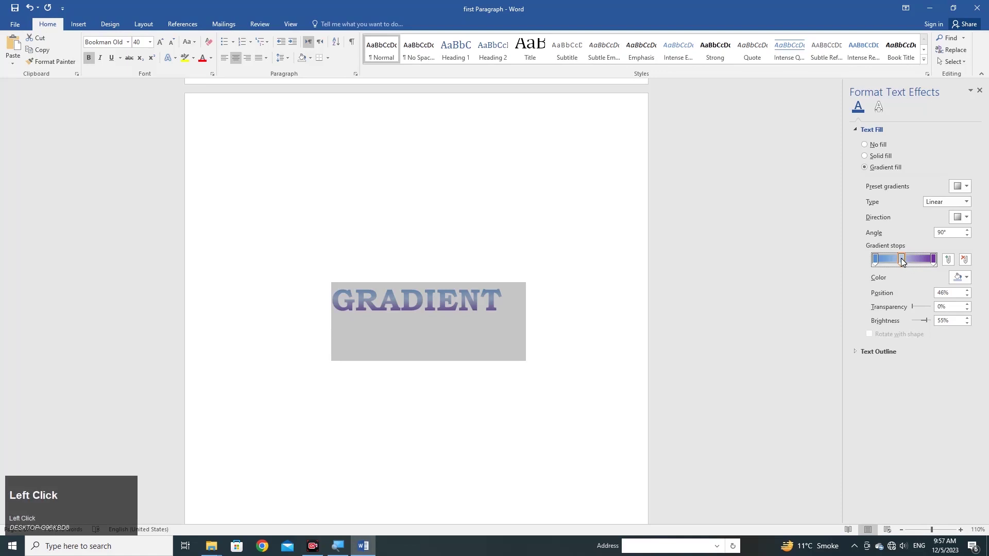
{"action": "key", "text": "Delete"}
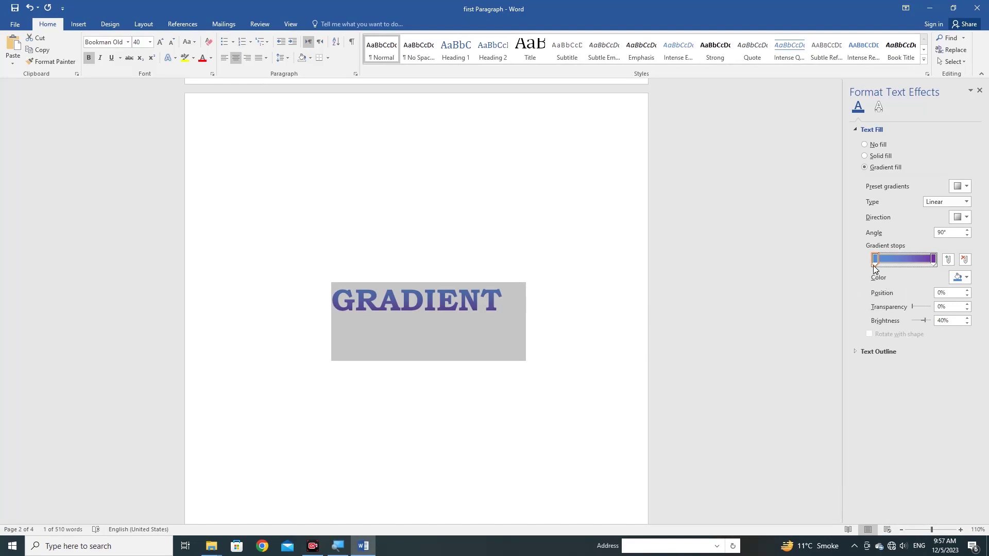
Step: Set the heading's first gradient stop to the 80% lighter theme blue and add a gradient stop at 50%
{"action": "mouse_move", "coordinate": [876, 259]}
{"action": "left_mouse_down"}
{"action": "mouse_move", "coordinate": [904, 262]}
{"action": "mouse_move", "coordinate": [873, 269]}
{"action": "left_mouse_up"}
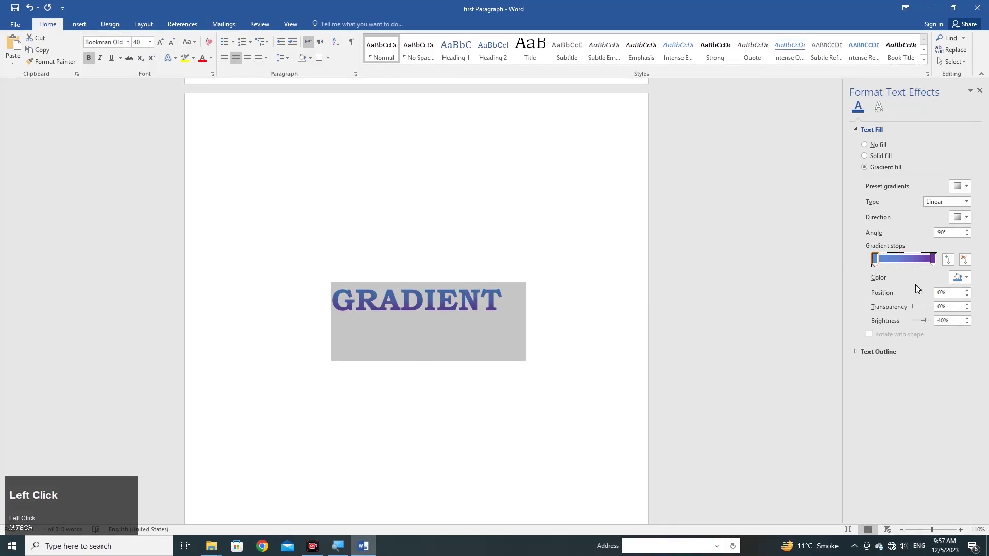
{"action": "left_click", "coordinate": [959, 278]}
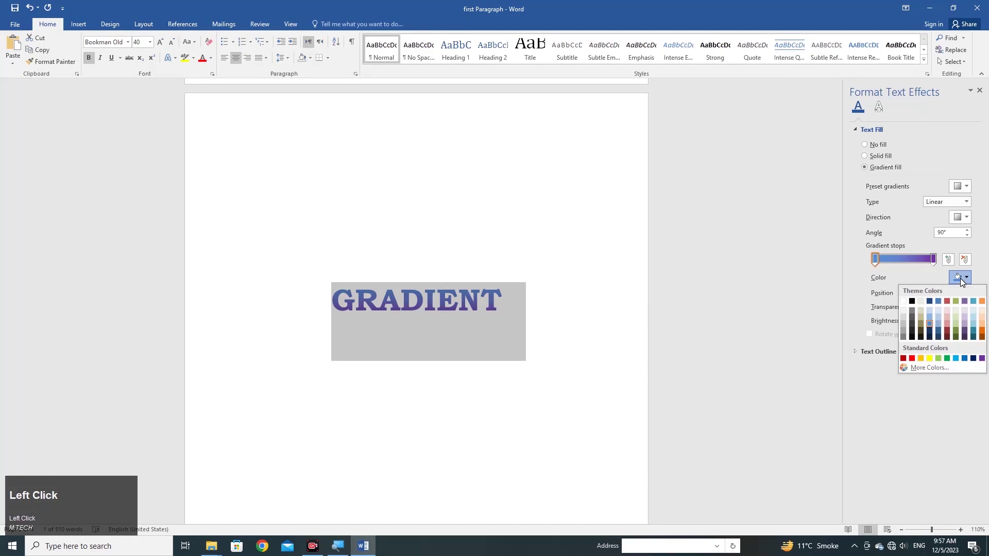
{"action": "left_click", "coordinate": [939, 309]}
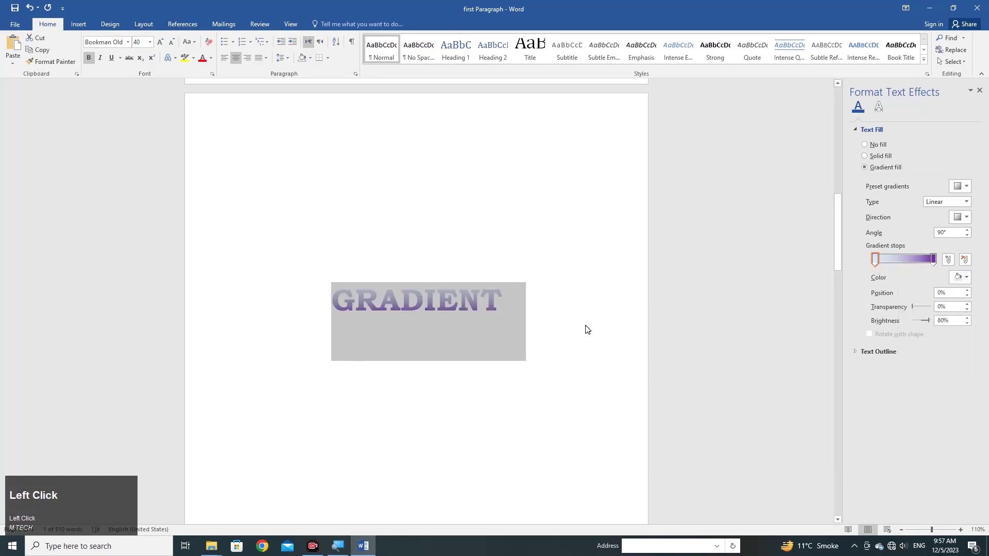
{"action": "left_click", "coordinate": [572, 325]}
{"action": "double_click", "coordinate": [484, 309]}
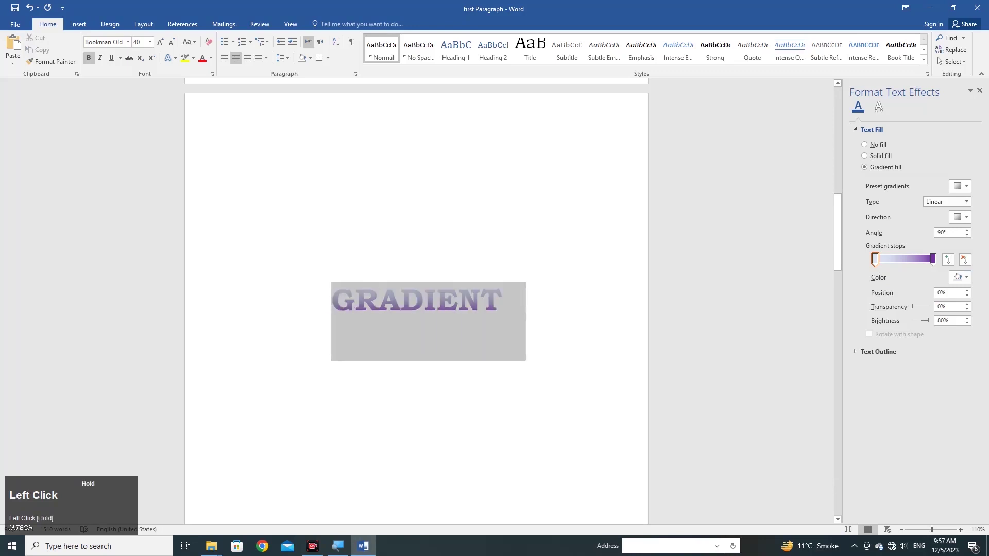
{"action": "left_click", "coordinate": [950, 261]}
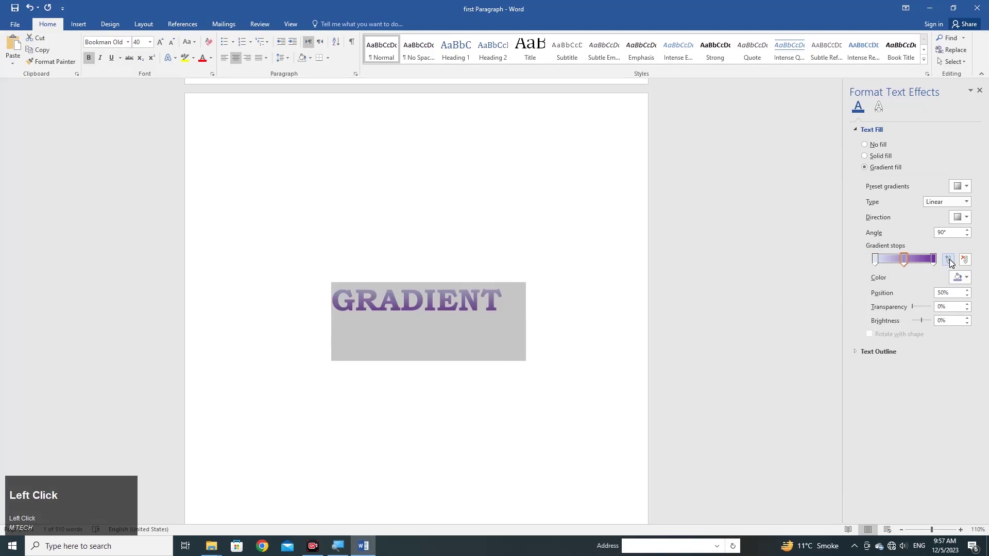
Step: Remove the 76% and 46% gradient stops from the selected GRADIENT heading, keeping only the two end stops
{"action": "left_click", "coordinate": [918, 260]}
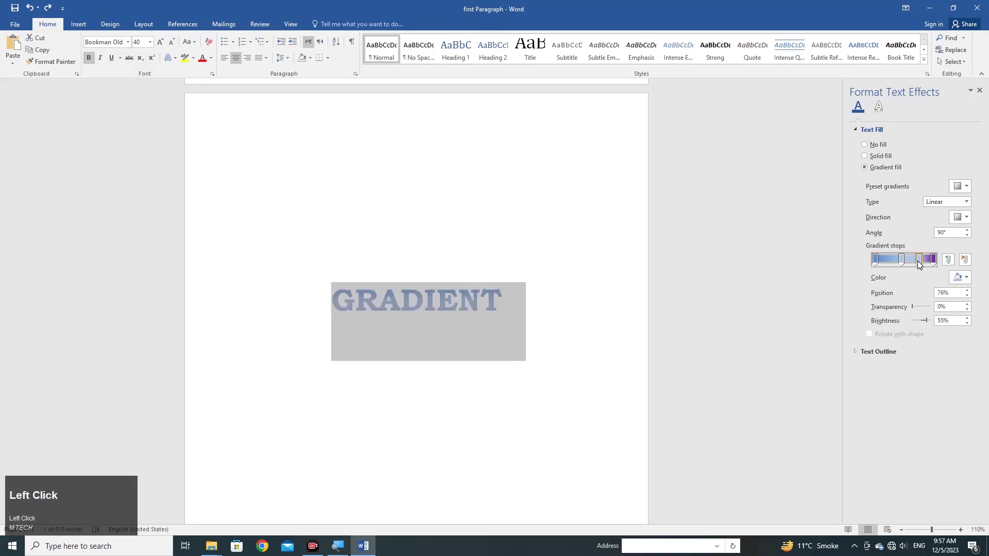
{"action": "key", "text": "Delete"}
{"action": "left_click", "coordinate": [902, 260]}
{"action": "key", "text": "Delete"}
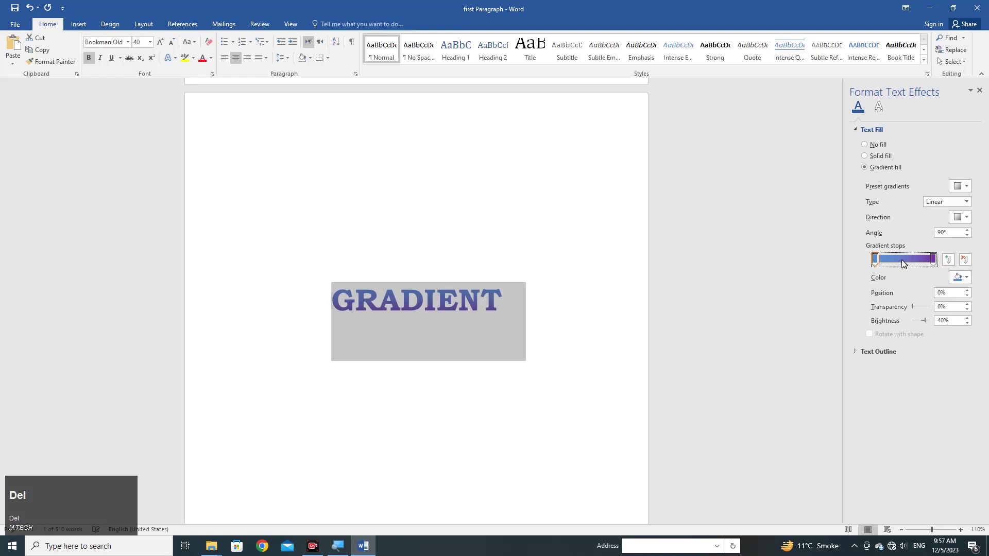
Step: Set the color of the heading's first gradient stop to the 40% lighter theme olive green and deselect the text
{"action": "left_click", "coordinate": [876, 261]}
{"action": "left_click", "coordinate": [956, 278]}
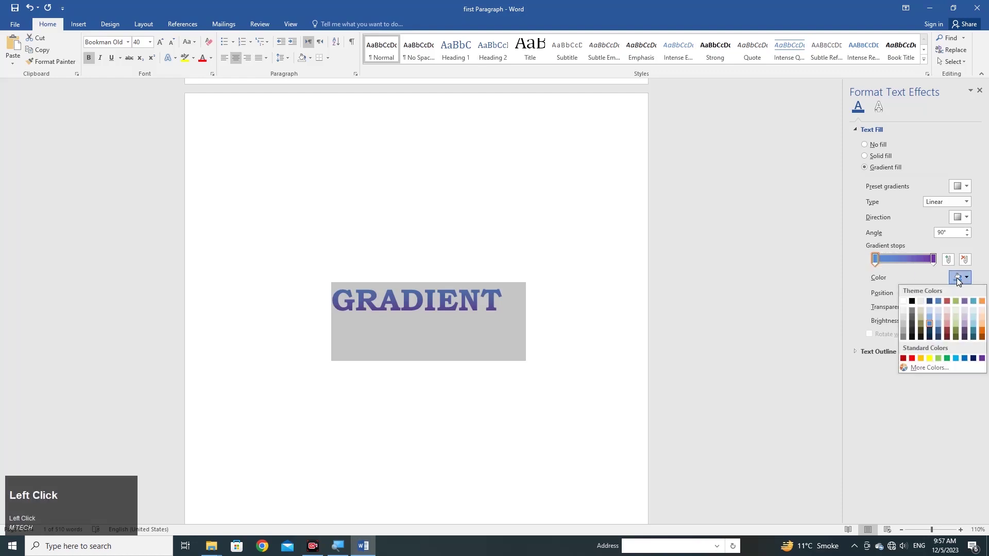
{"action": "left_click", "coordinate": [959, 325]}
{"action": "left_click", "coordinate": [619, 316]}
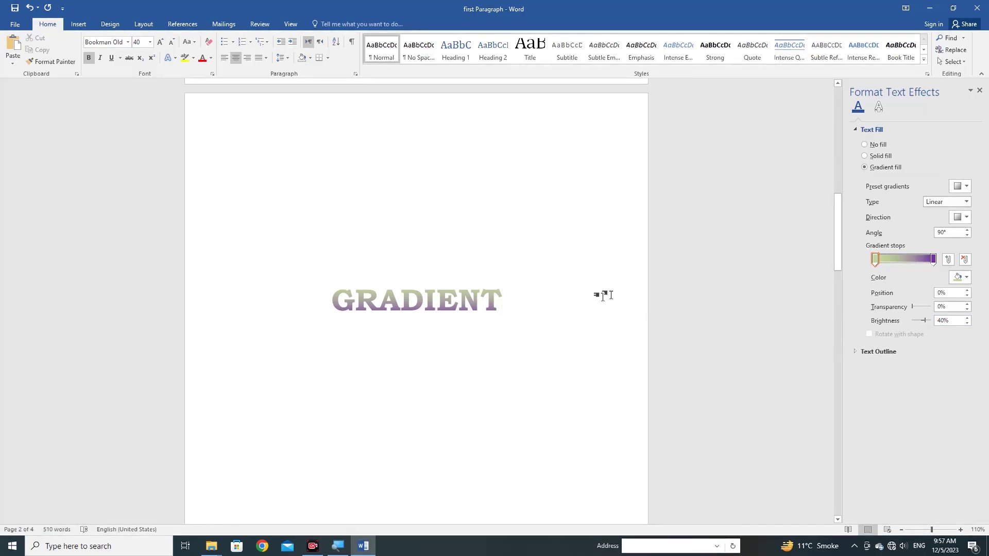
Step: With the heading deselected, try moving the first gradient stop to 15%
{"action": "left_click", "coordinate": [966, 291]}
{"action": "left_click", "coordinate": [967, 291]}
{"action": "left_click", "coordinate": [967, 291]}
{"action": "left_click", "coordinate": [967, 291]}
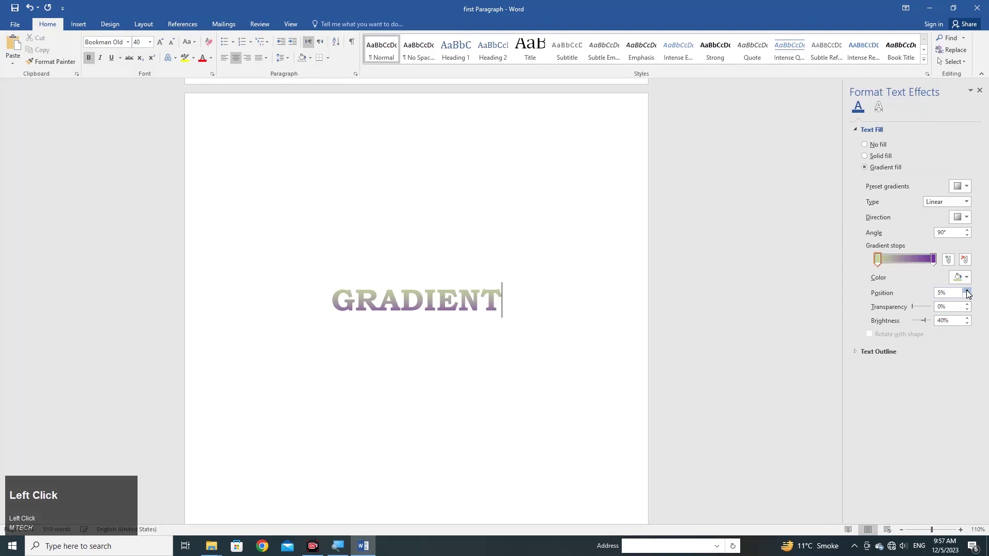
{"action": "left_click", "coordinate": [967, 291]}
{"action": "left_click", "coordinate": [967, 291]}
{"action": "left_click", "coordinate": [967, 291]}
{"action": "left_click", "coordinate": [966, 291]}
{"action": "left_click", "coordinate": [966, 291]}
{"action": "left_click", "coordinate": [967, 291]}
{"action": "left_click", "coordinate": [966, 291]}
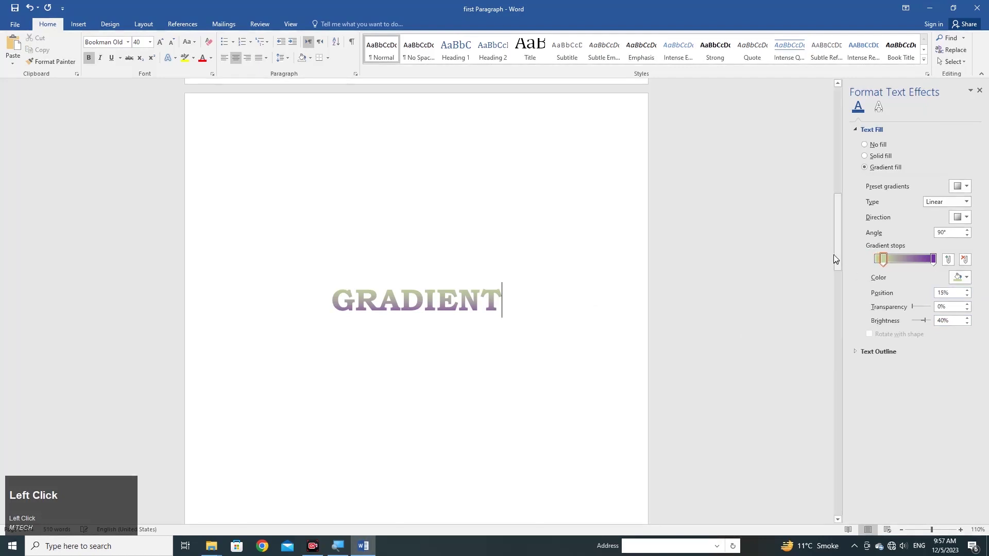
{"action": "mouse_move", "coordinate": [883, 263]}
{"action": "left_mouse_down"}
{"action": "mouse_move", "coordinate": [901, 266]}
{"action": "mouse_move", "coordinate": [883, 264]}
{"action": "left_mouse_up"}
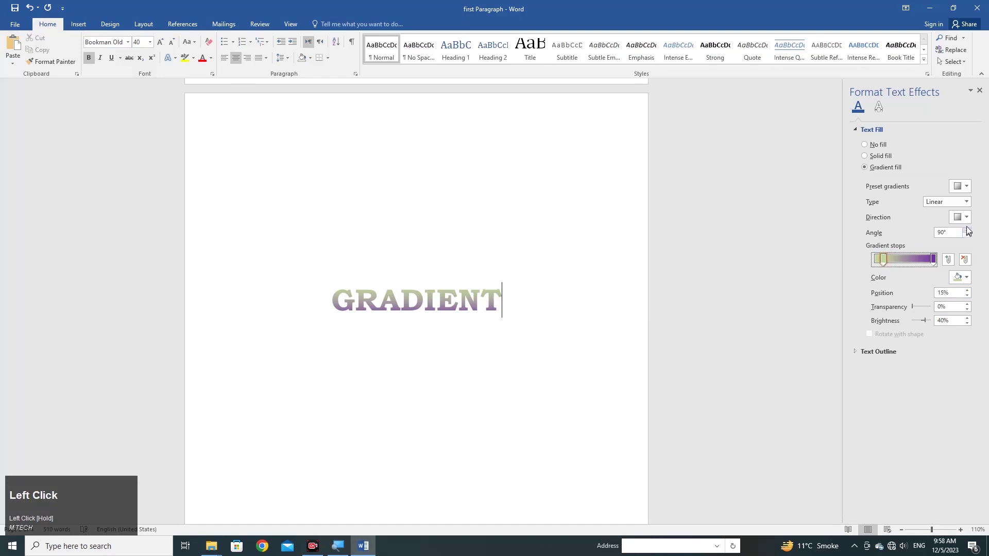
Step: Try the Radial and Rectangular gradient types and choose Path
{"action": "left_click", "coordinate": [966, 201]}
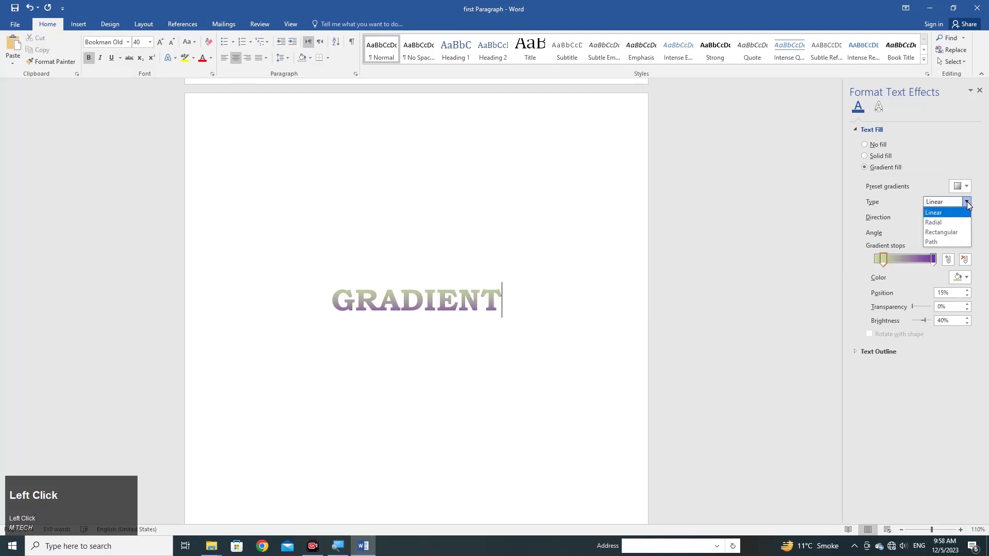
{"action": "left_click", "coordinate": [950, 222]}
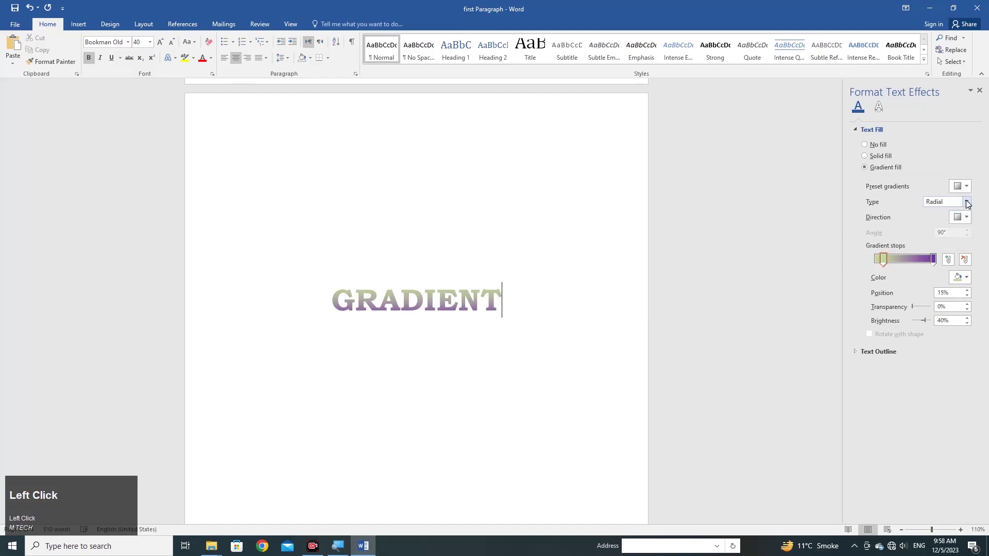
{"action": "left_click", "coordinate": [967, 203]}
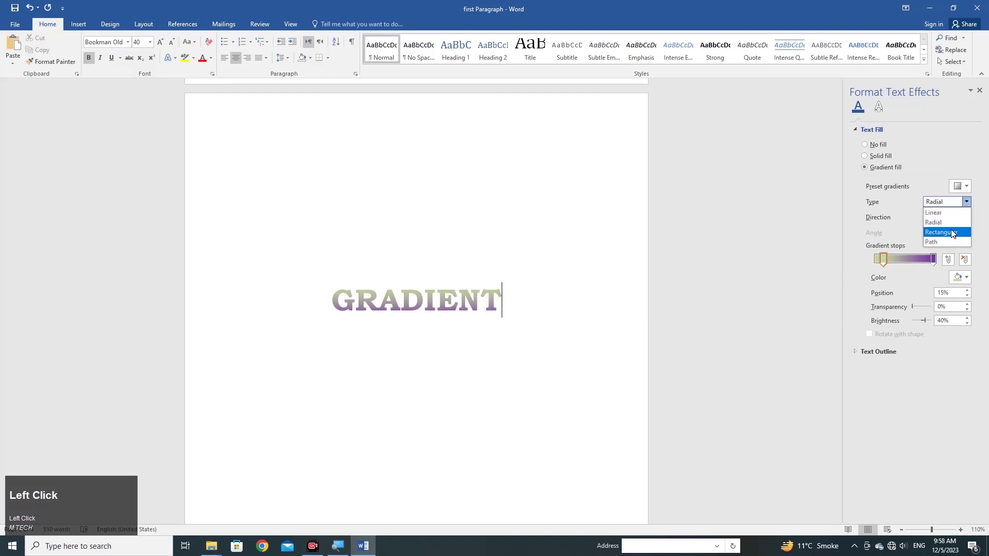
{"action": "left_click", "coordinate": [951, 233]}
{"action": "left_click", "coordinate": [967, 203]}
{"action": "left_click", "coordinate": [940, 232]}
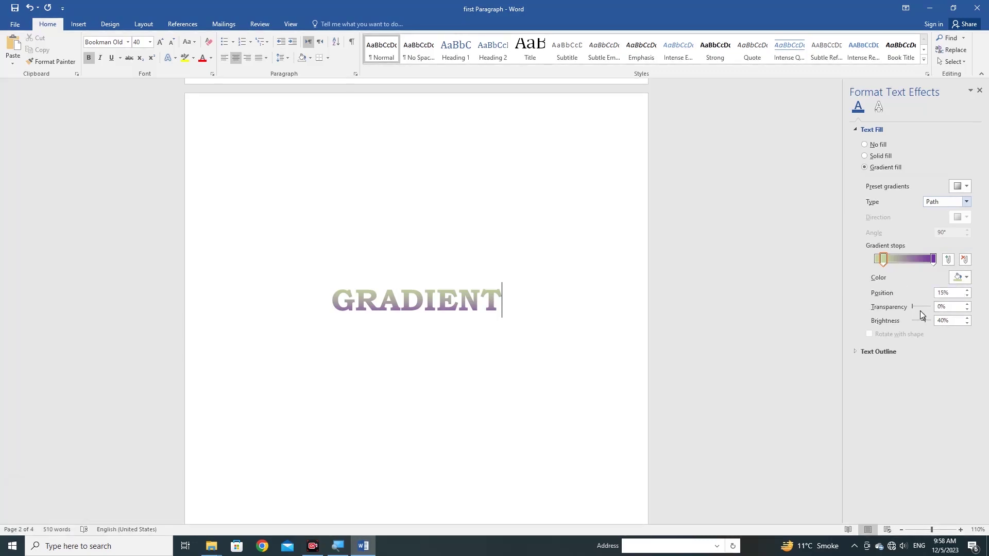
Step: Try 54% transparency and 85% brightness on the first gradient stop, and select and deselect the GRADIENT heading
{"action": "left_click_drag", "start_coordinate": [912, 308], "coordinate": [930, 321]}
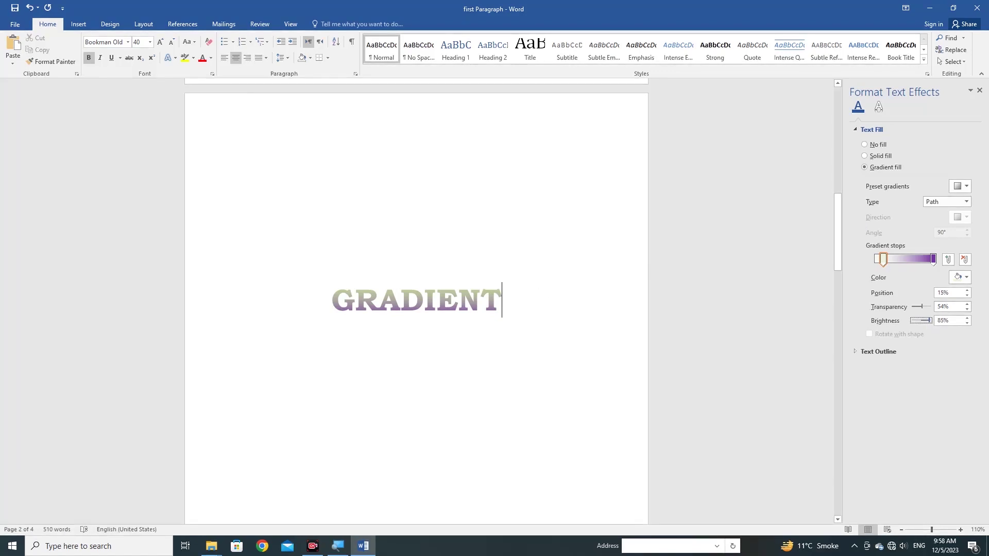
{"action": "scroll", "coordinate": [417, 299], "scroll_direction": "down", "scroll_amount": 2}
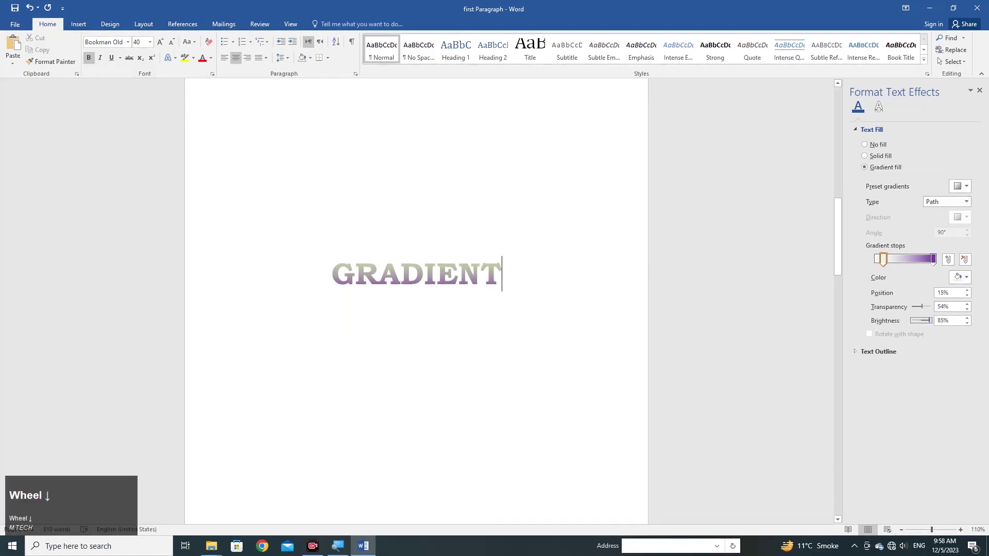
{"action": "left_click_drag", "start_coordinate": [502, 257], "coordinate": [332, 268]}
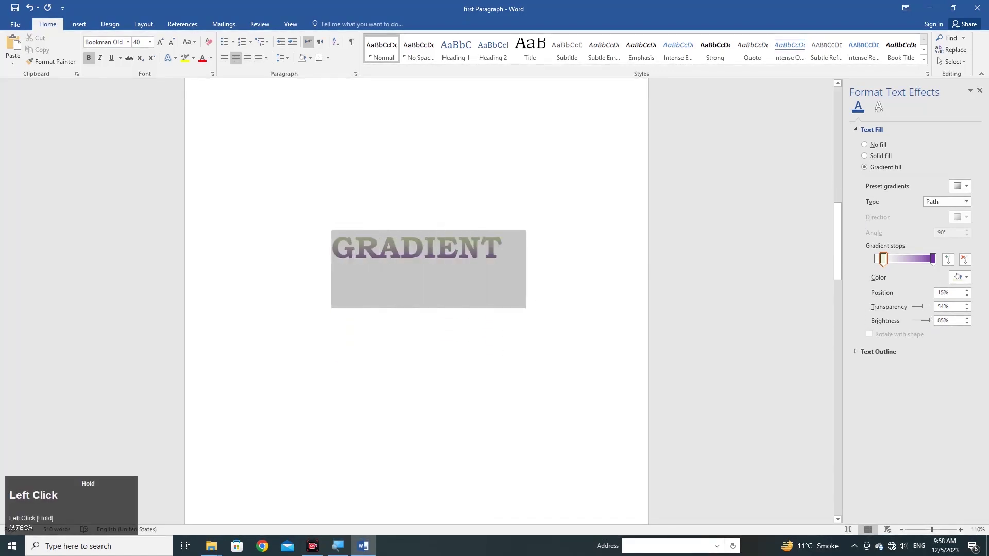
{"action": "left_click", "coordinate": [441, 275]}
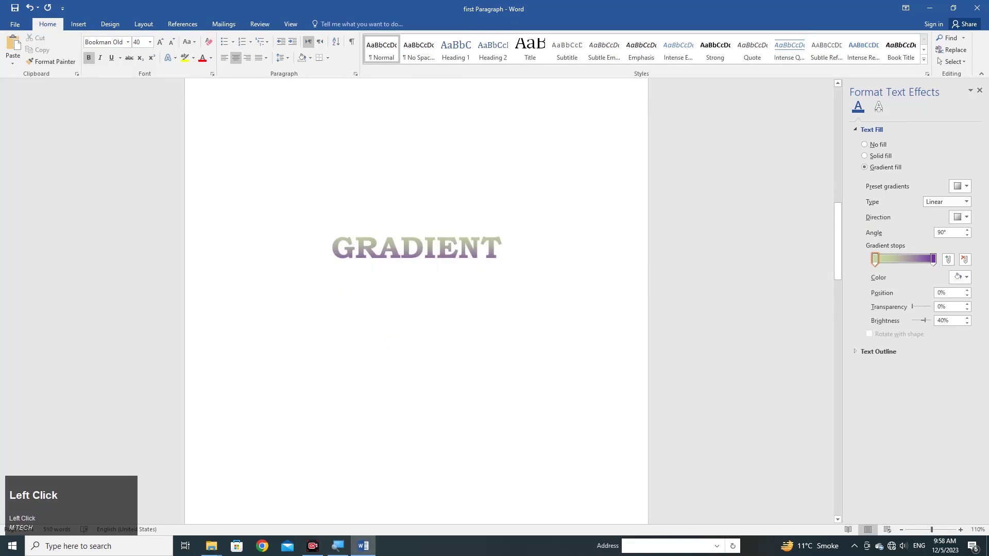